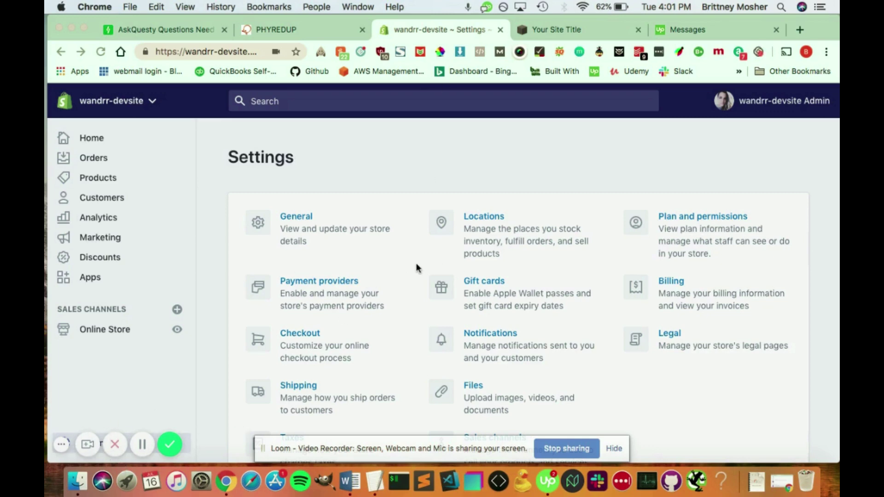
- Scroll down the store's Settings page to see all its sections
scroll(415, 263, down, 2)
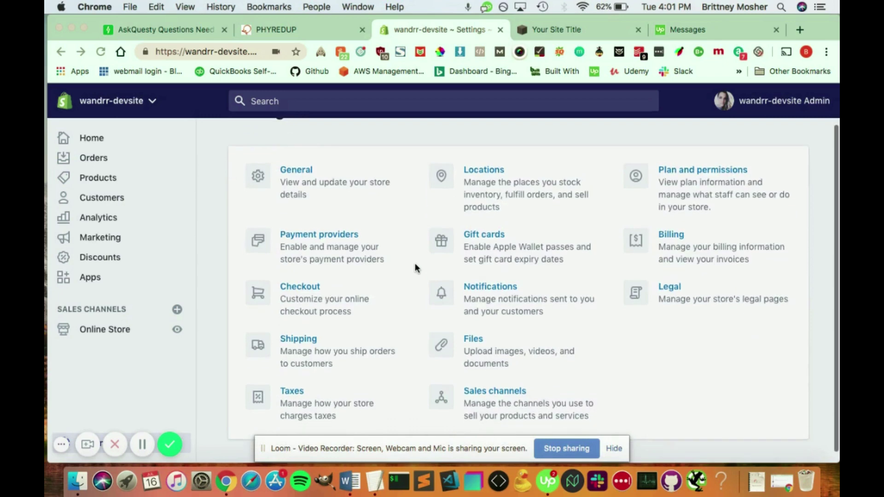
- Open Payment providers and scroll to the (for testing) Bogus Gateway card
click(304, 236)
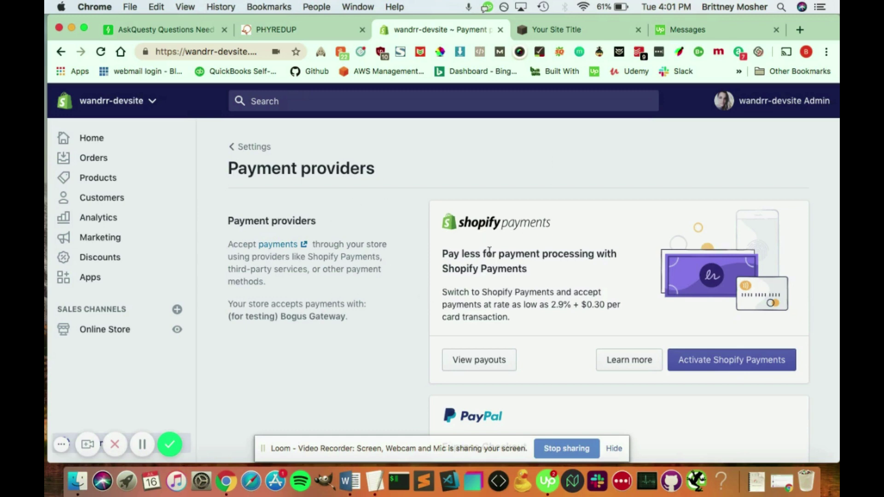
scroll(385, 323, down, 2)
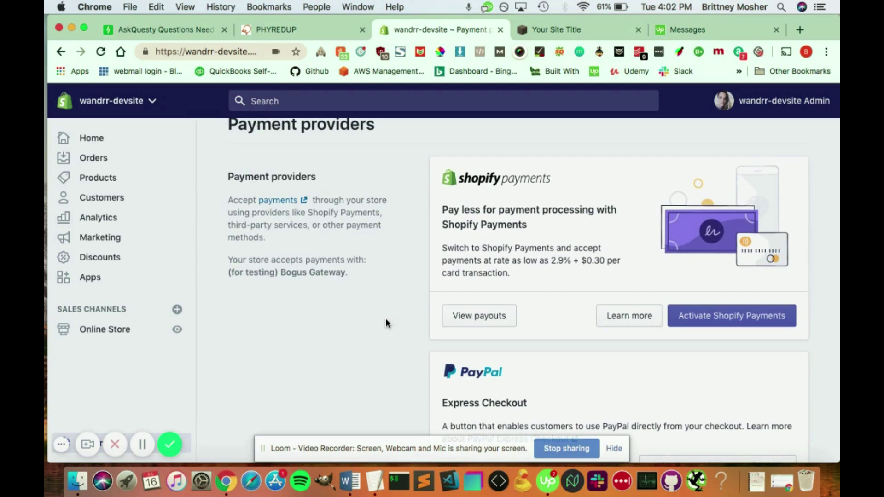
scroll(385, 319, down, 12)
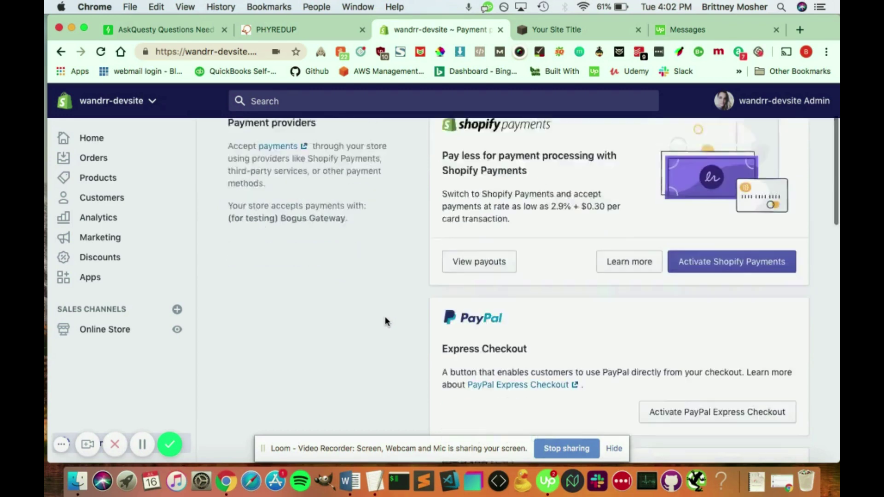
scroll(385, 319, up, 1)
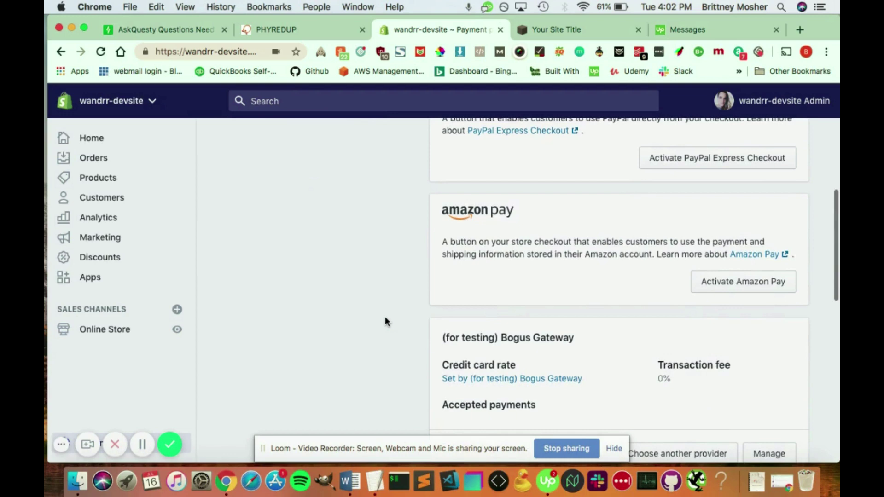
scroll(384, 321, down, 1)
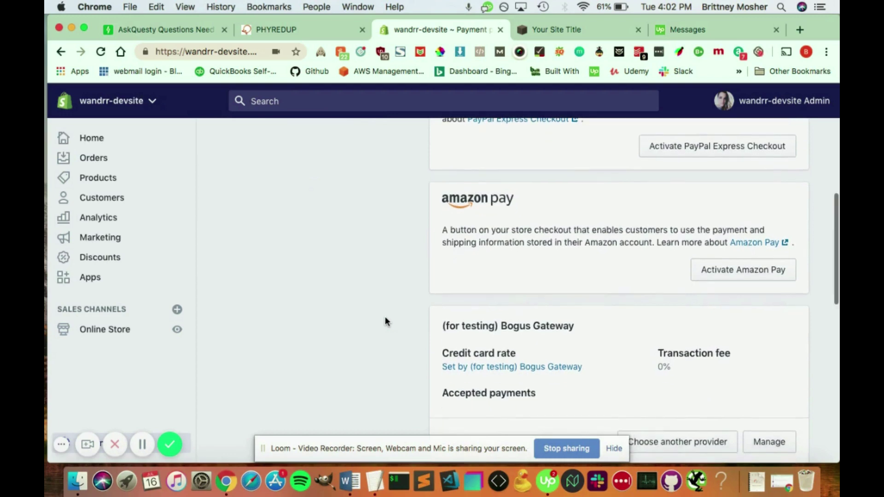
scroll(385, 321, down, 4)
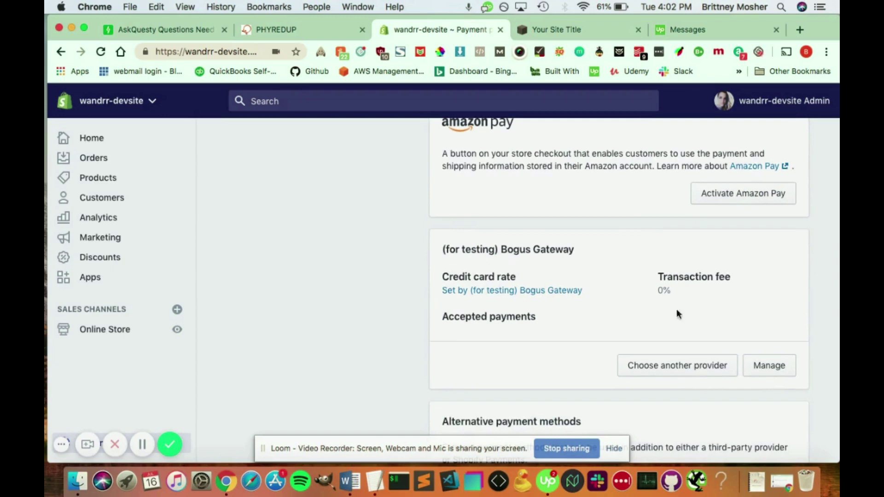
- Deactivate the (for testing) Bogus Gateway from its settings and confirm
click(758, 368)
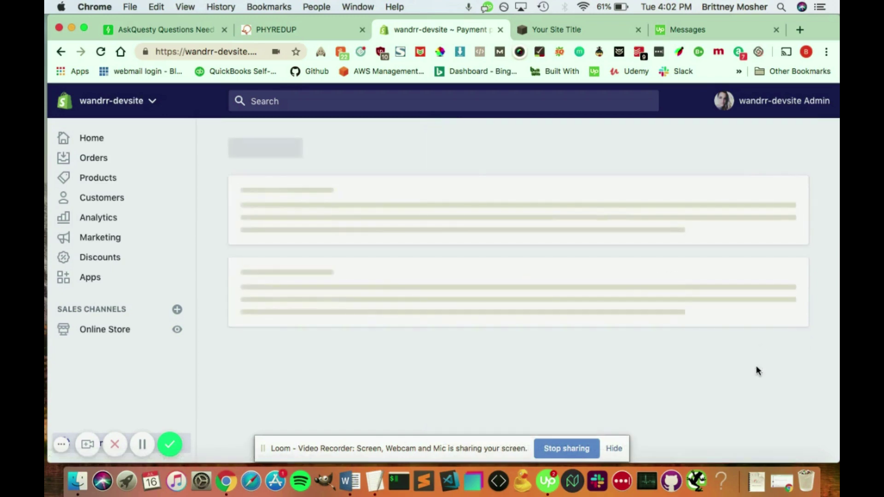
scroll(620, 333, down, 8)
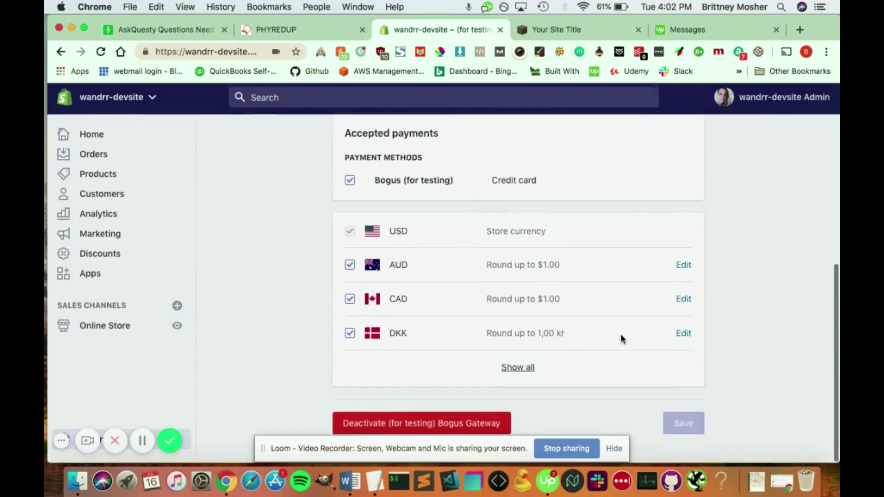
click(378, 427)
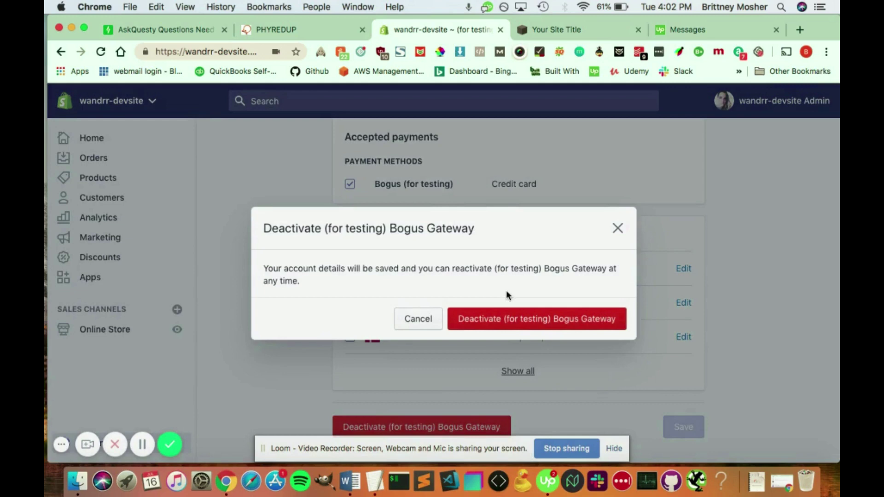
click(495, 324)
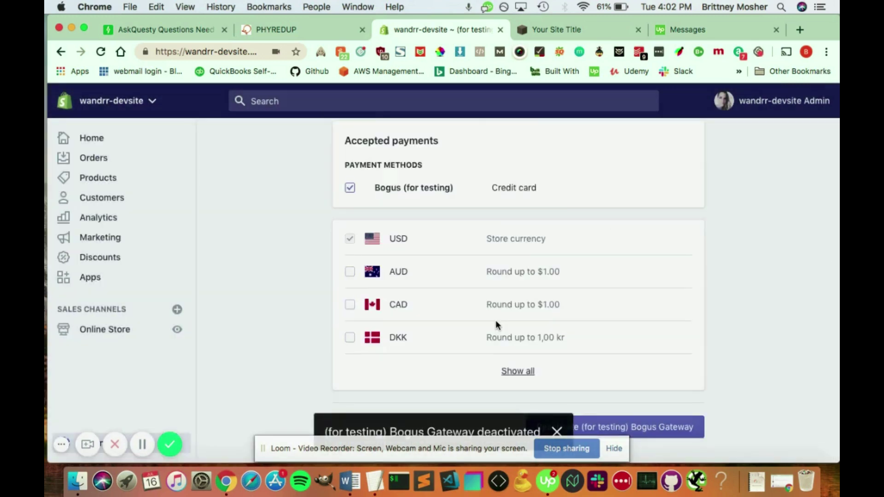
- Return to the payment providers overview and browse the third-party payment providers list
click(371, 145)
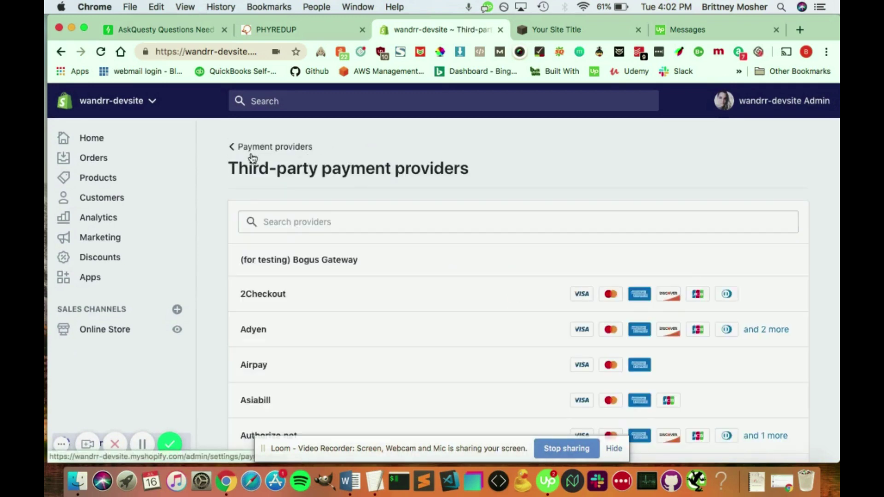
click(253, 146)
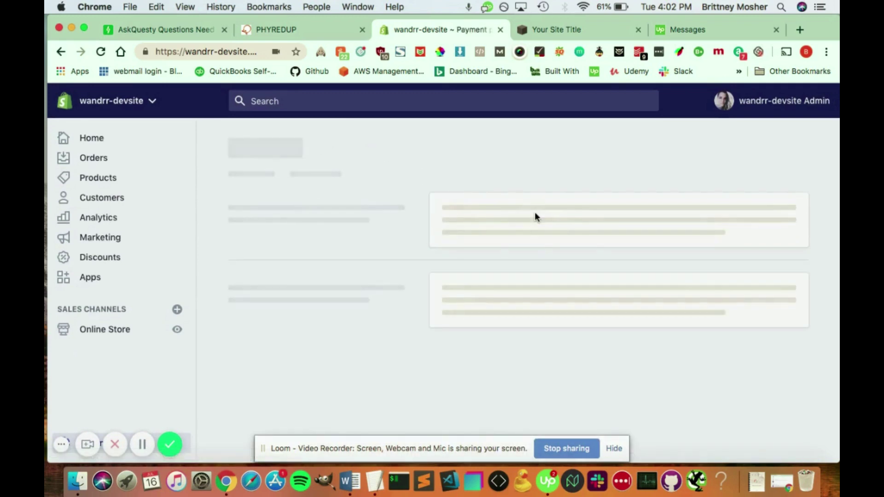
scroll(535, 216, down, 10)
scroll(534, 212, down, 3)
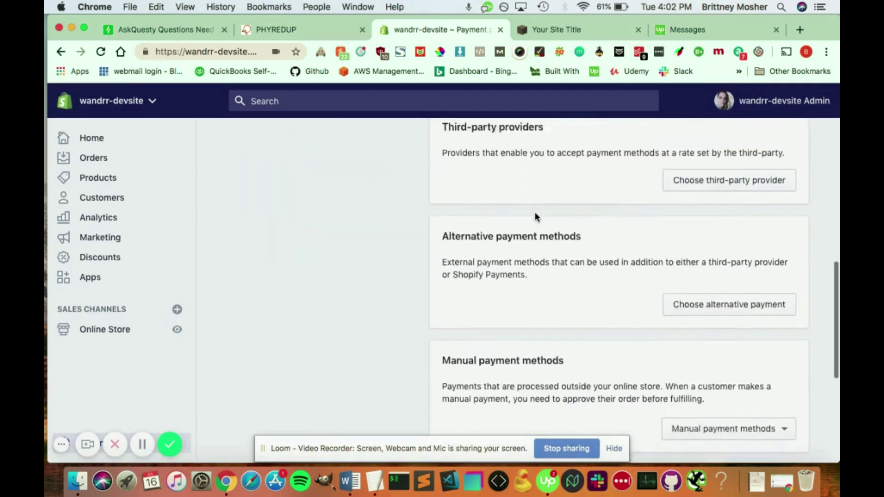
scroll(534, 212, up, 3)
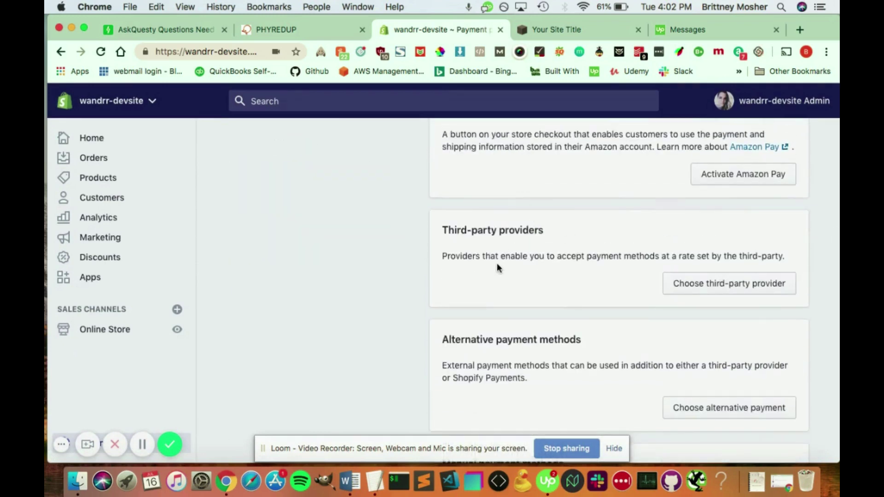
click(710, 284)
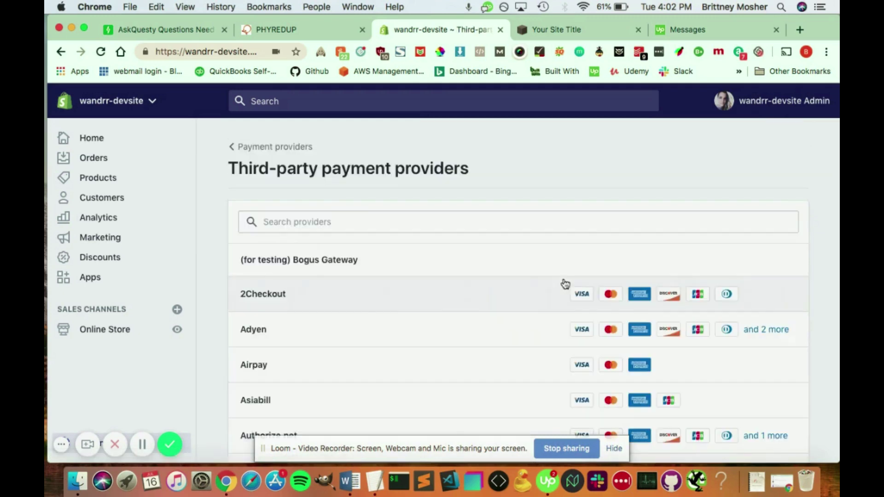
- Reactivate the (for testing) Bogus Gateway accepting AUD, CAD and DKK
click(373, 264)
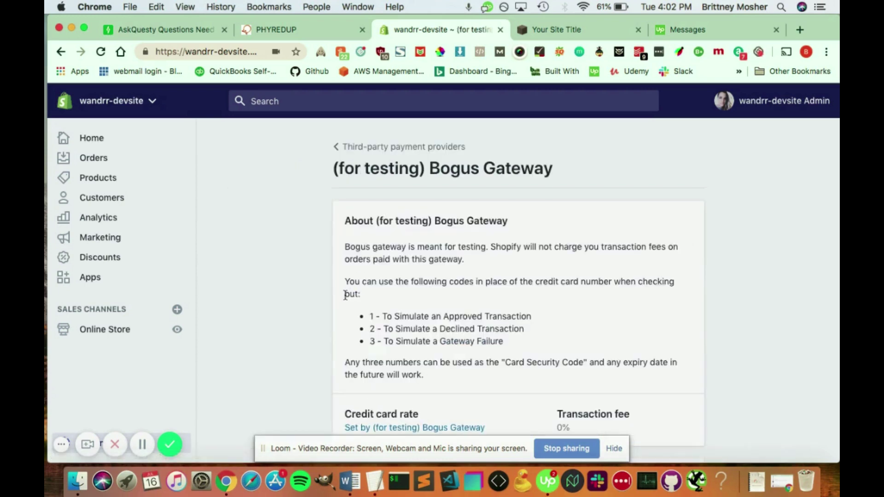
scroll(457, 282, down, 1)
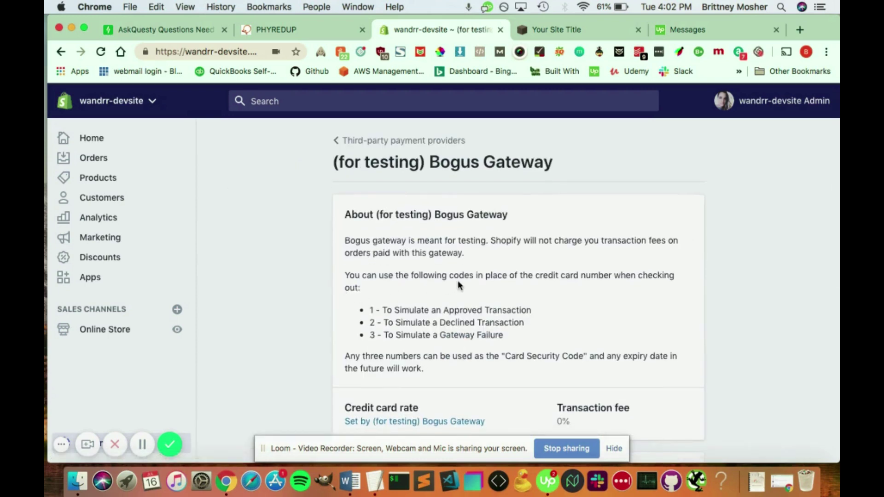
scroll(457, 283, down, 2)
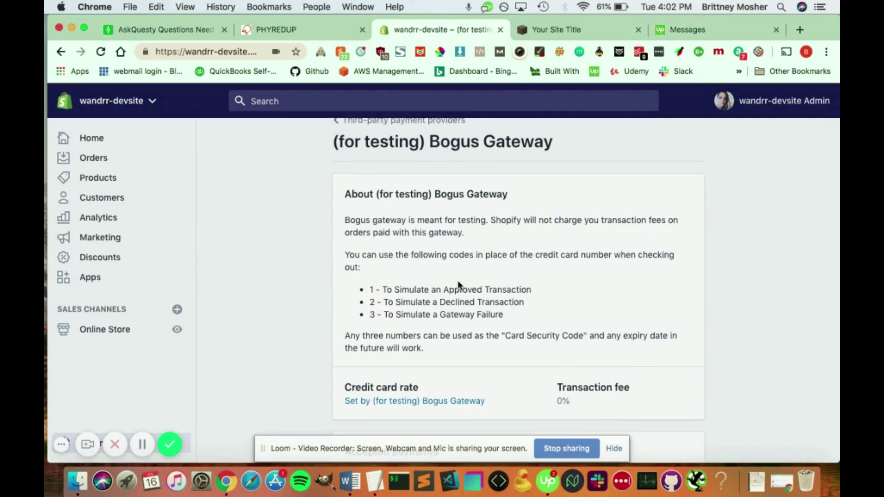
scroll(459, 284, down, 2)
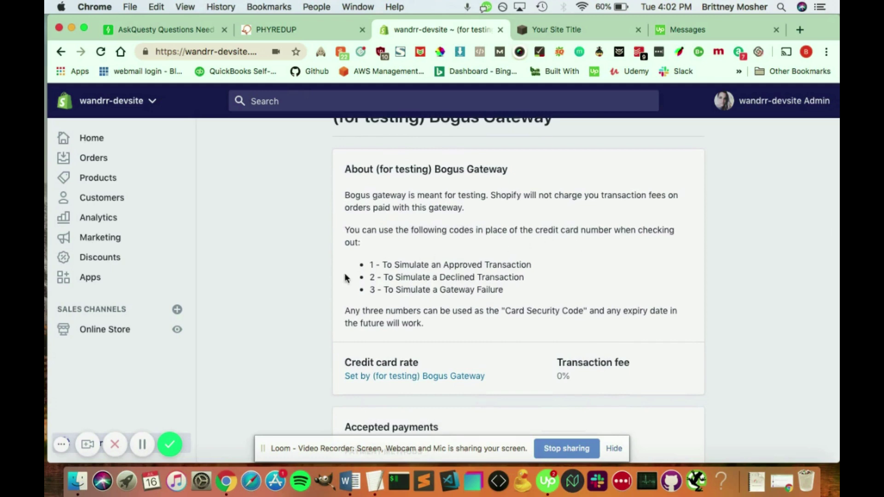
scroll(367, 276, down, 1)
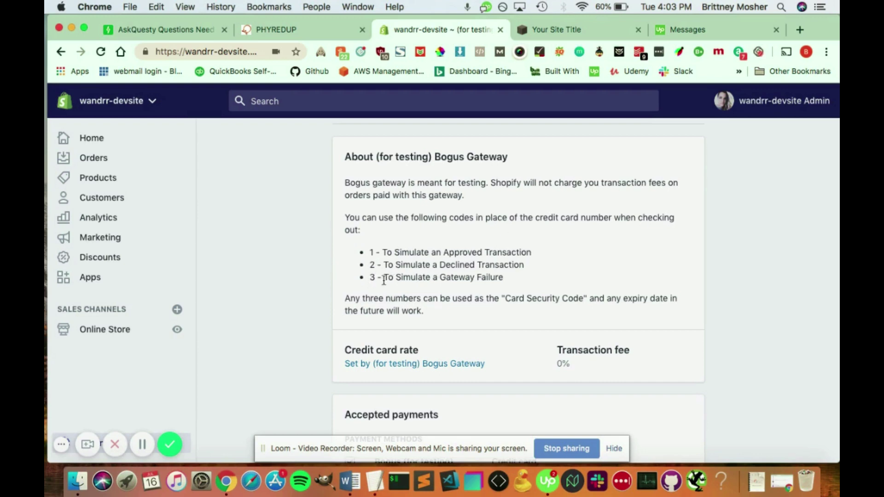
scroll(700, 259, down, 2)
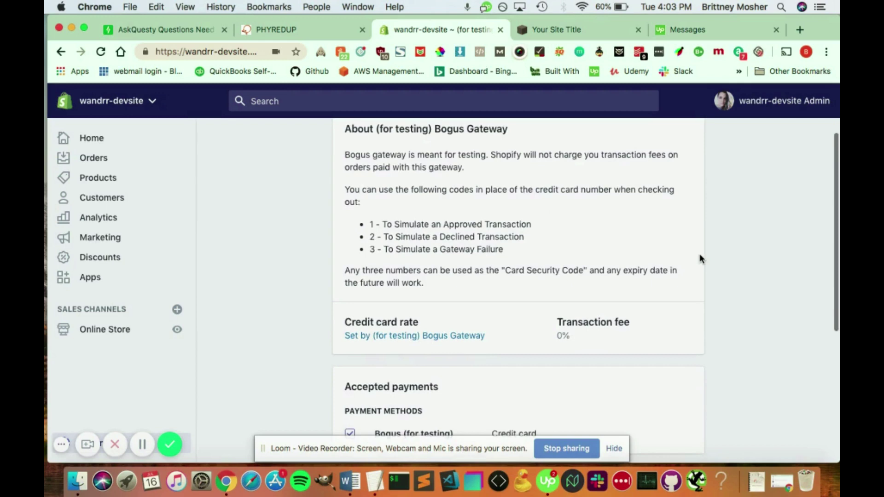
scroll(516, 285, down, 5)
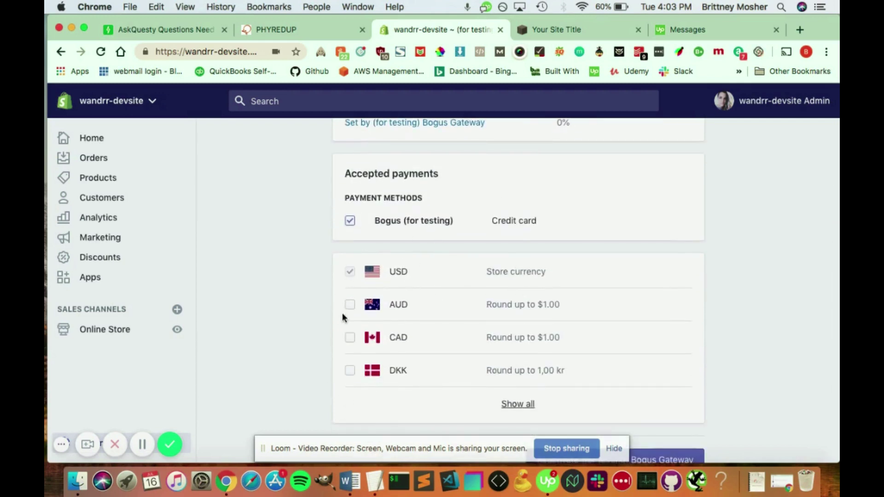
scroll(458, 363, down, 2)
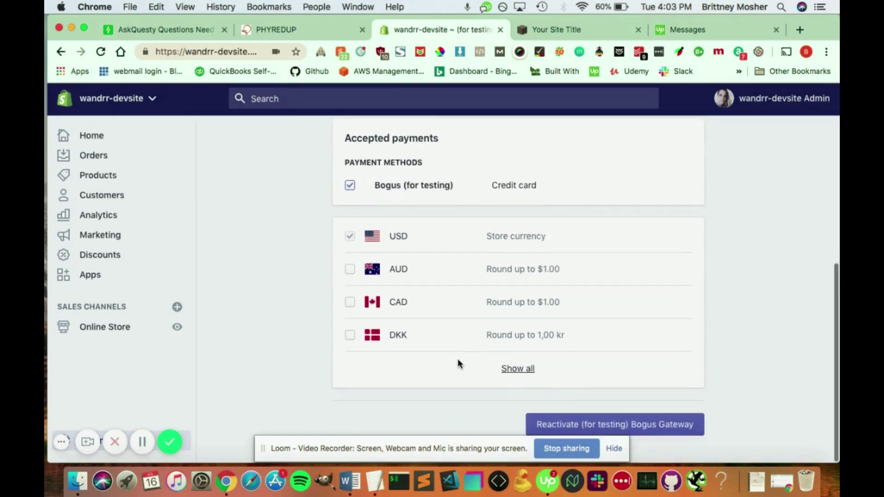
click(632, 426)
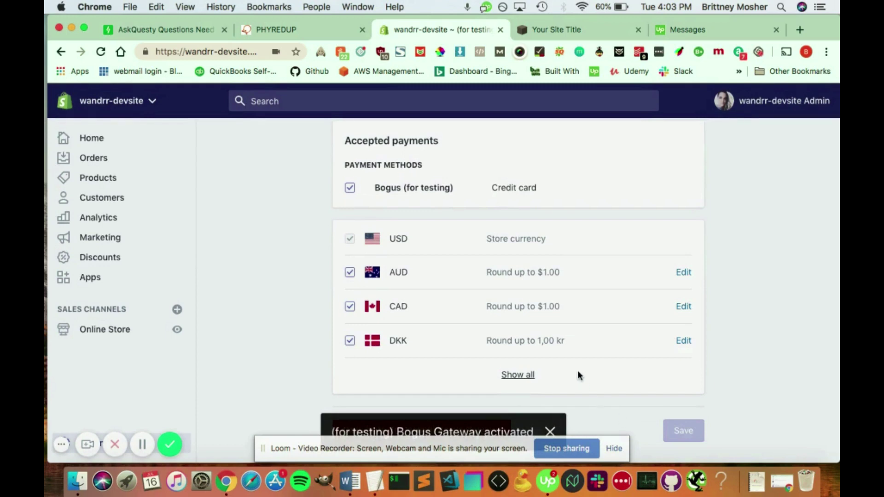
scroll(577, 370, down, 1)
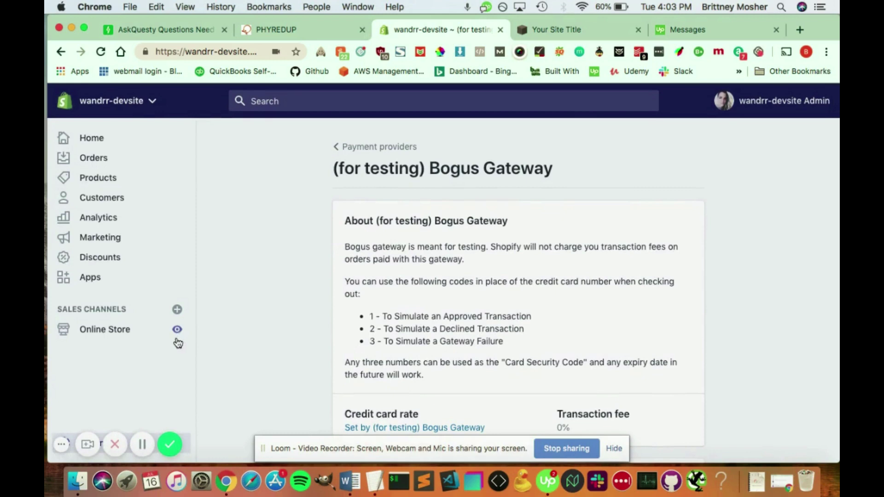
- On the online storefront, choose Buy it now for the $40.00 Test Product
click(177, 332)
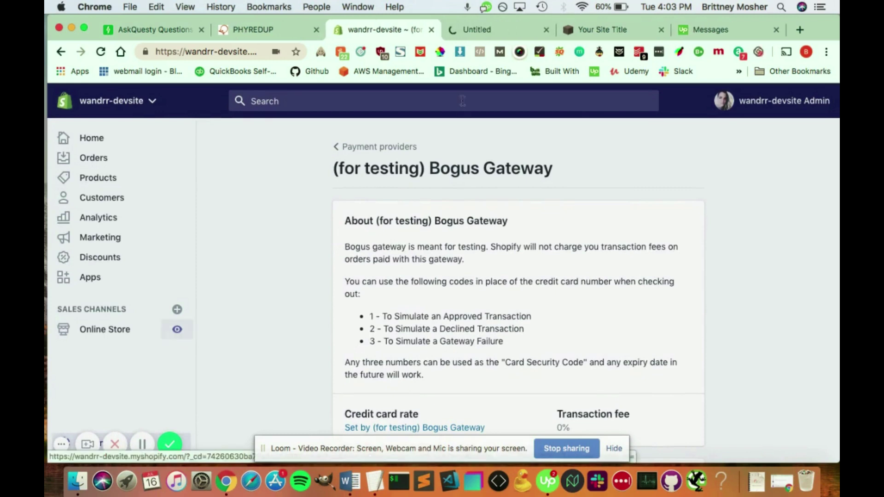
click(477, 30)
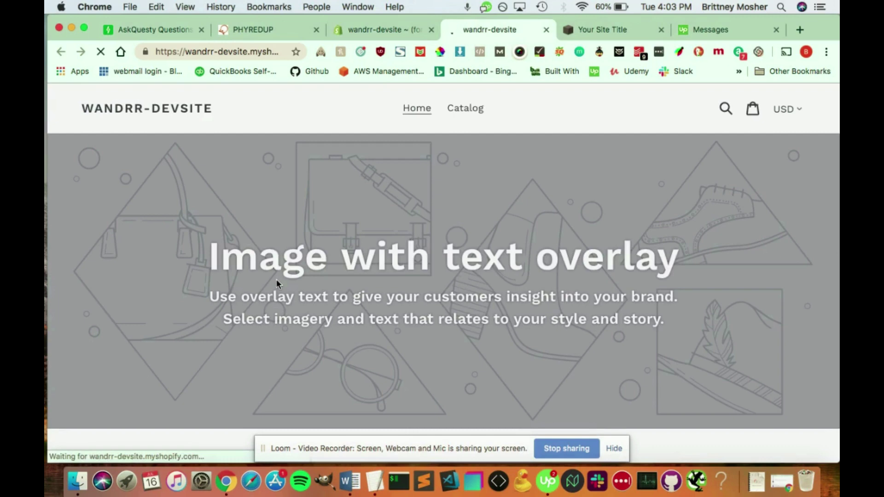
scroll(277, 283, down, 8)
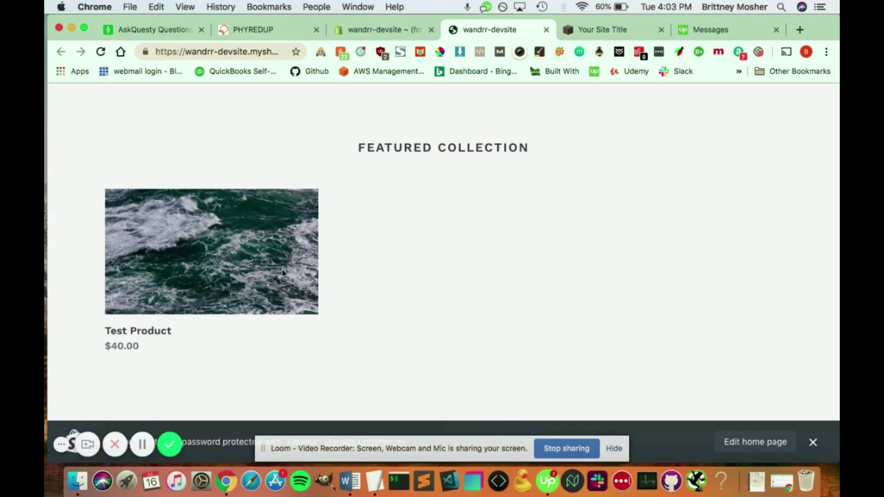
scroll(528, 268, up, 2)
scroll(527, 269, down, 2)
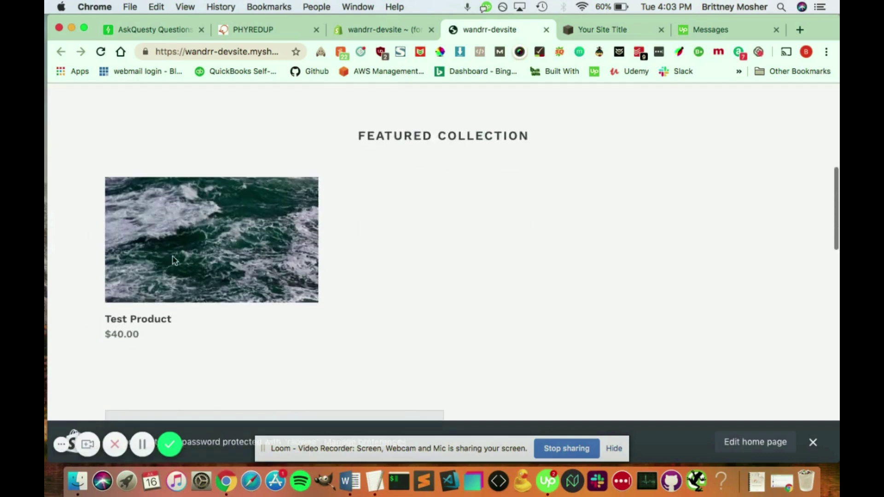
click(230, 250)
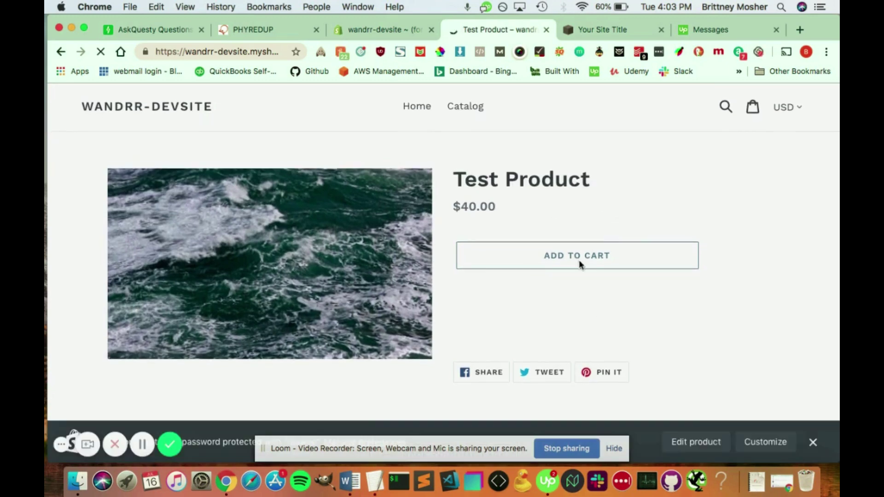
click(580, 296)
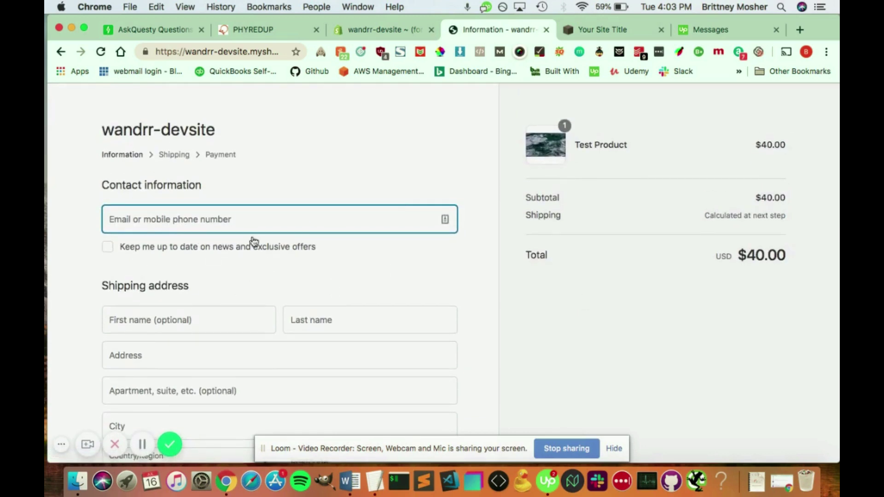
- Enter the contact e-mail and a test first and last name, fixing a last-name typo
scroll(240, 223, down, 1)
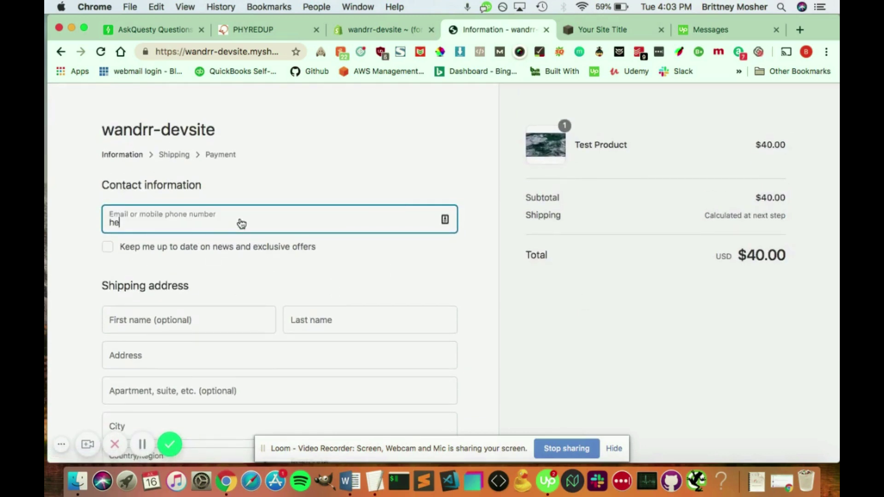
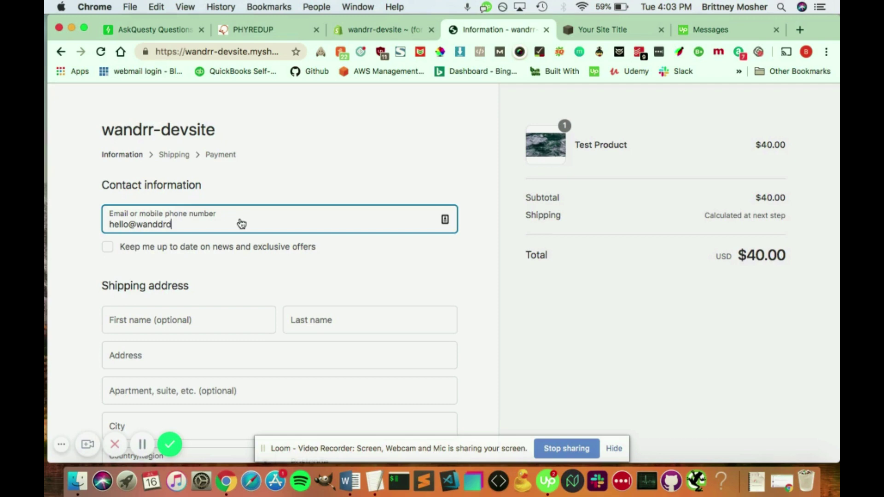
key(Tab)
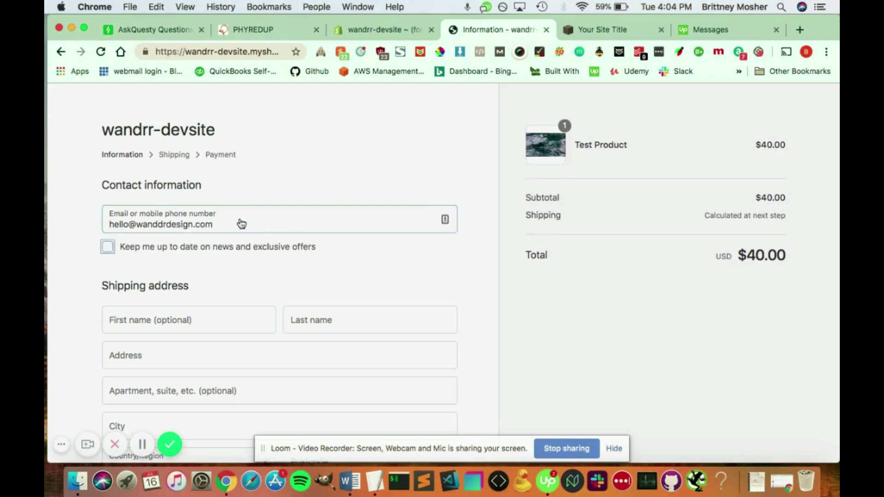
key(Tab)
scroll(241, 224, down, 3)
text(Test)
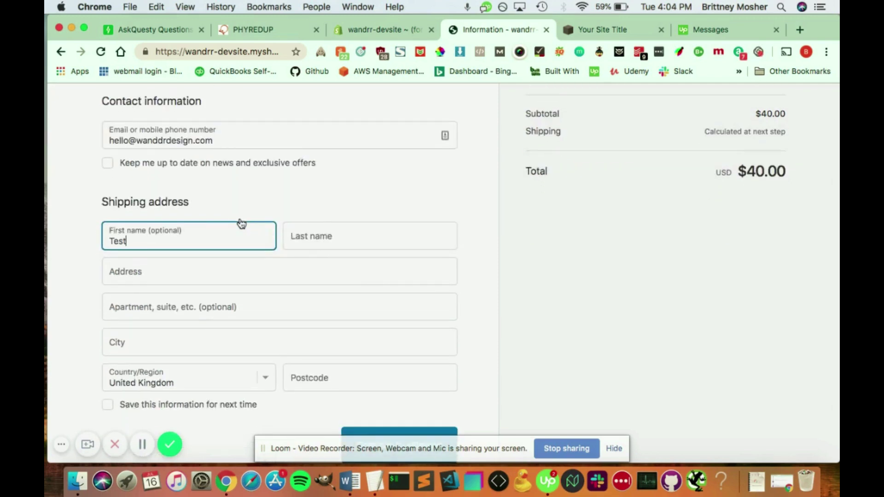
key(Tab)
text(Teste)
key(Tab)
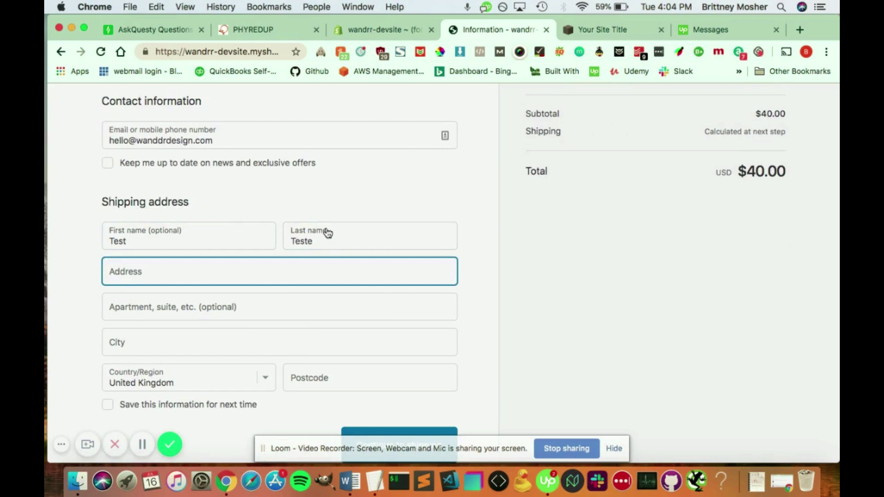
click(327, 241)
key(BackSpace)
key(Tab)
- Fill in a test UK street, city and postcode, submit, and correct the e-mail domain
text(st)
scroll(322, 258, down, 1)
click(274, 329)
text(T)
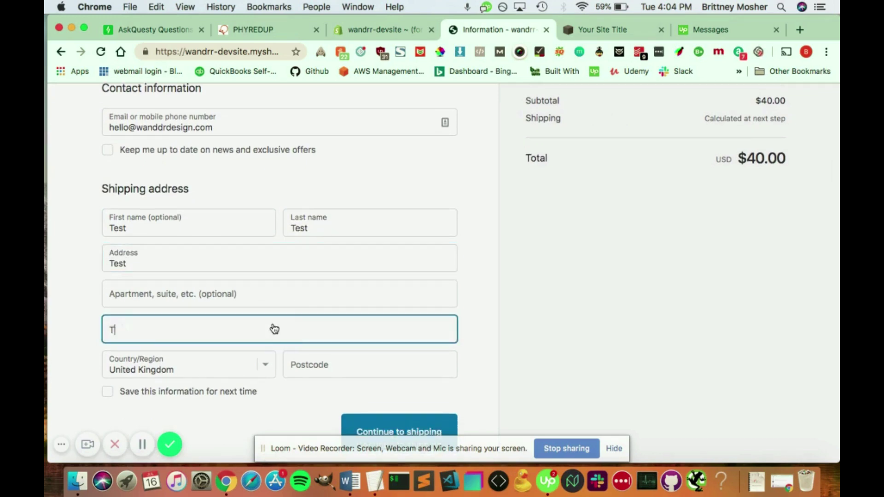
text(est)
scroll(299, 322, down, 3)
click(361, 312)
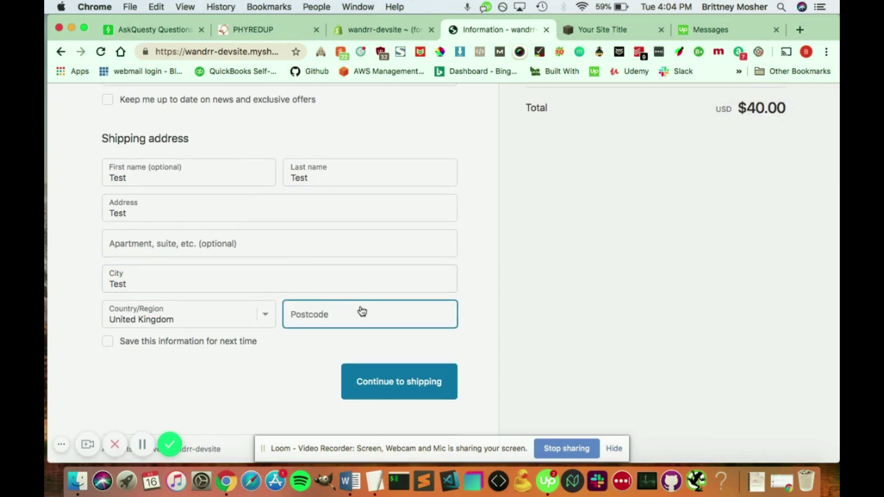
text(PL28 8RU)
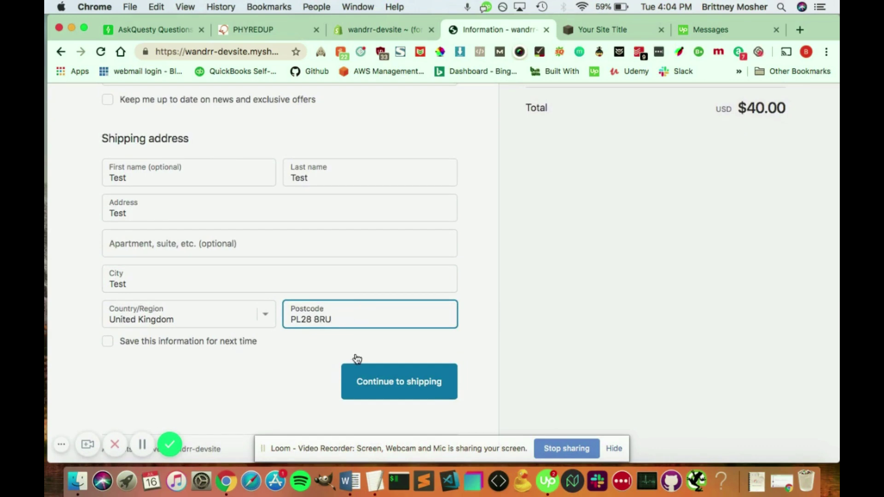
click(390, 395)
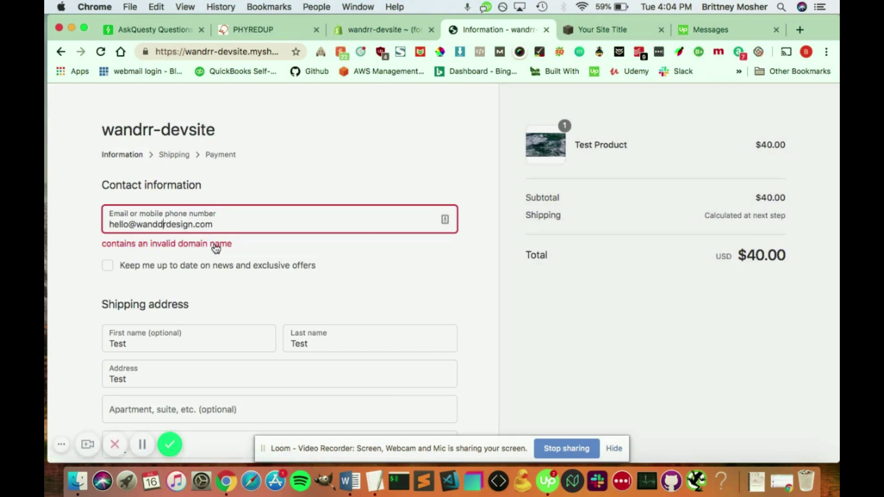
key(BackSpace)
scroll(437, 295, down, 5)
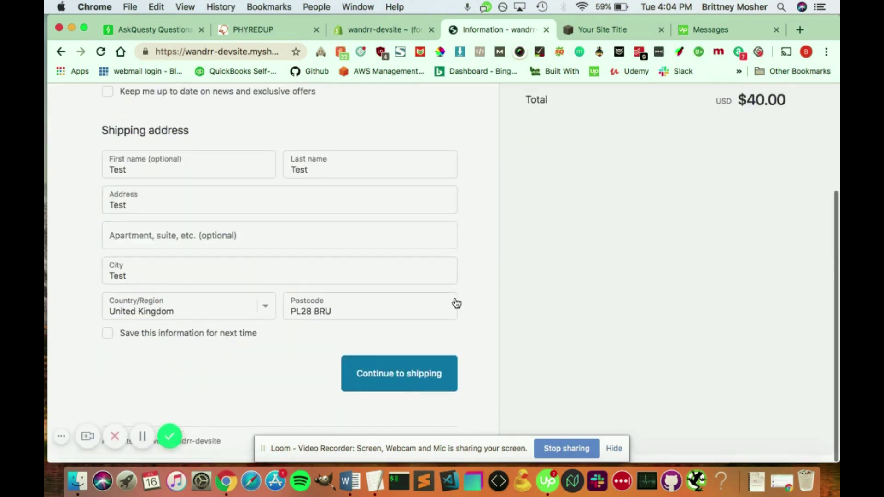
- Proceed with First Class Package International shipping ($13.30) to the payment step
click(399, 381)
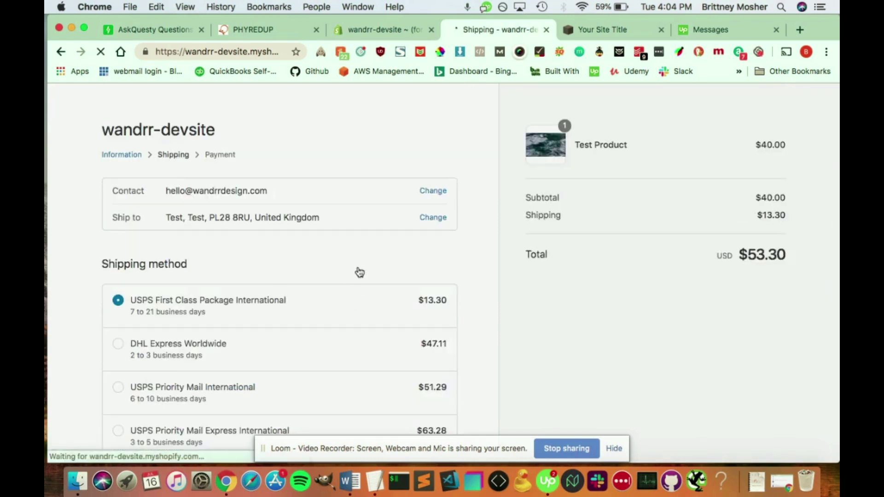
scroll(359, 272, down, 3)
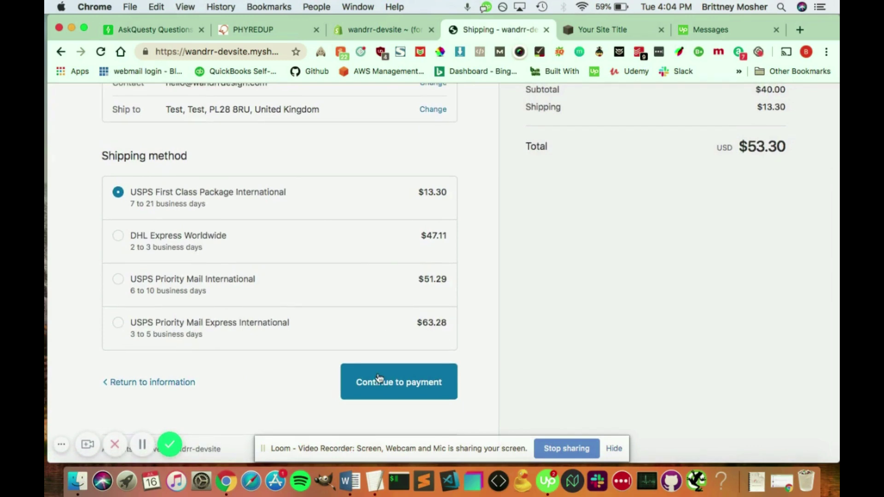
click(362, 390)
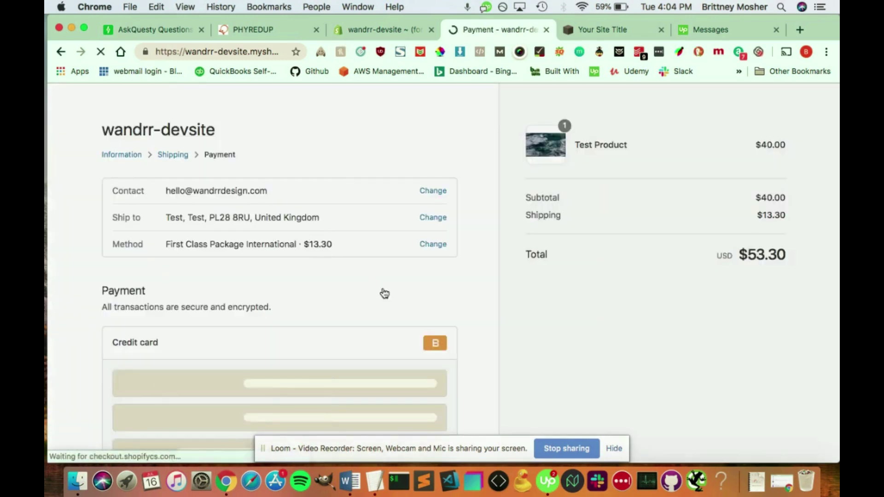
scroll(385, 293, down, 2)
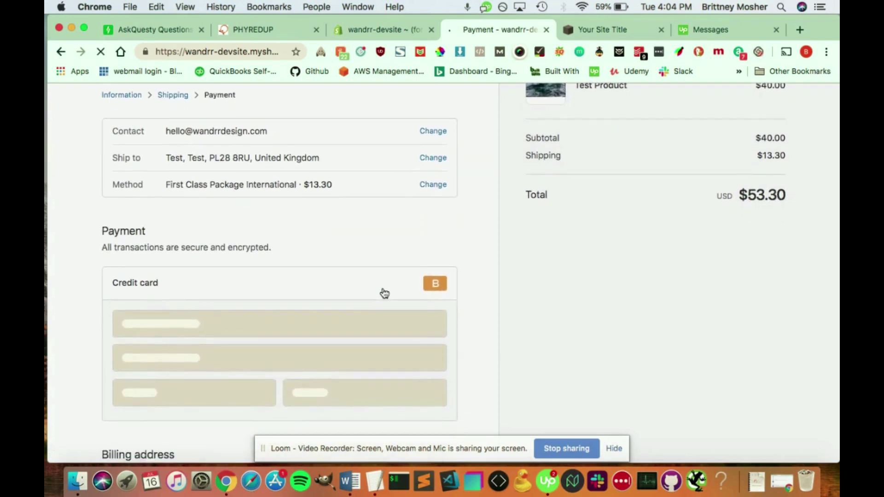
scroll(382, 292, down, 2)
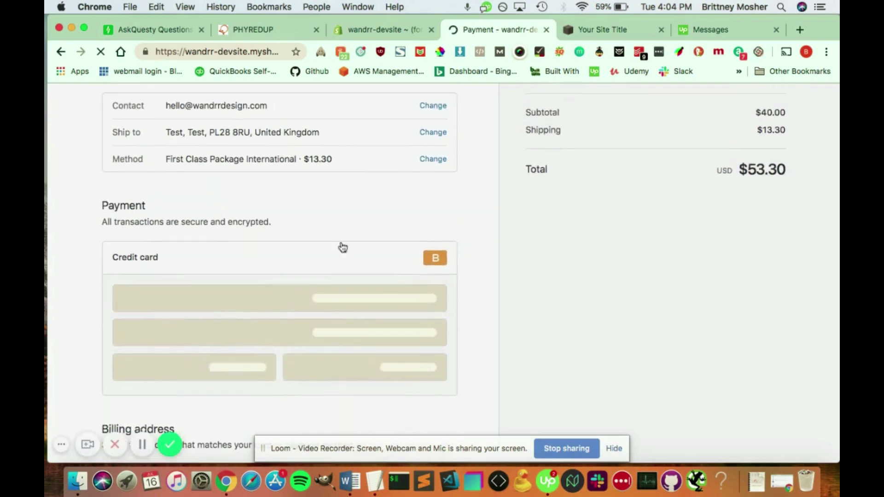
scroll(331, 250, down, 2)
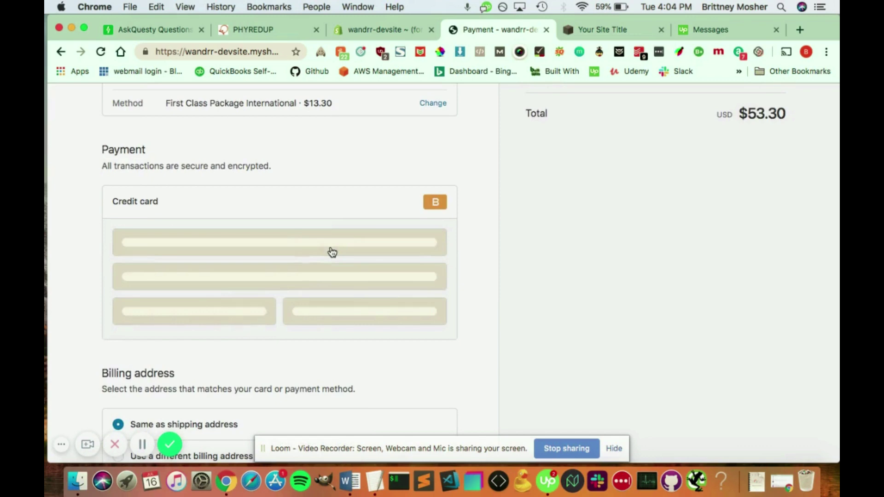
- Enter test card number 1, the cardholder name, expiry 12 and security code 123
click(191, 238)
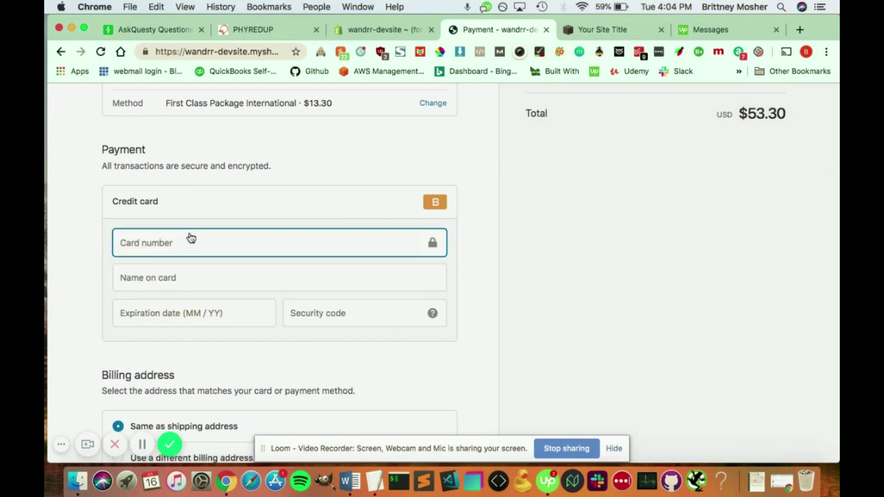
text(1)
click(172, 280)
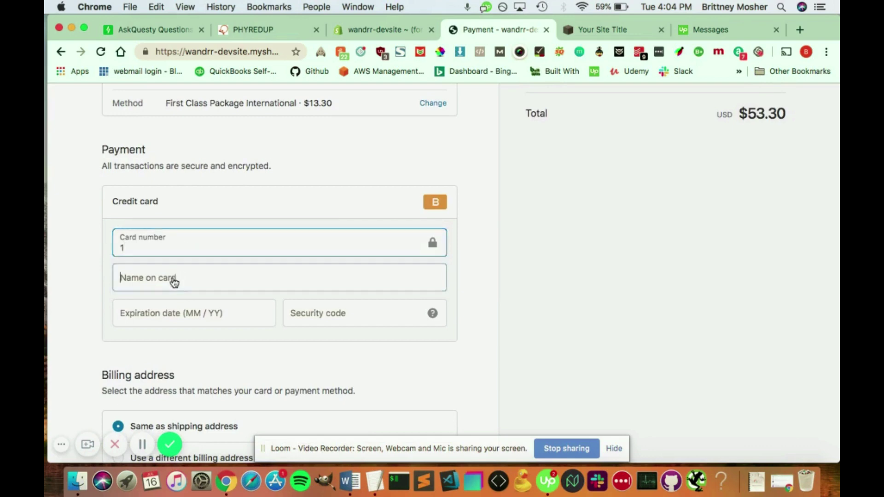
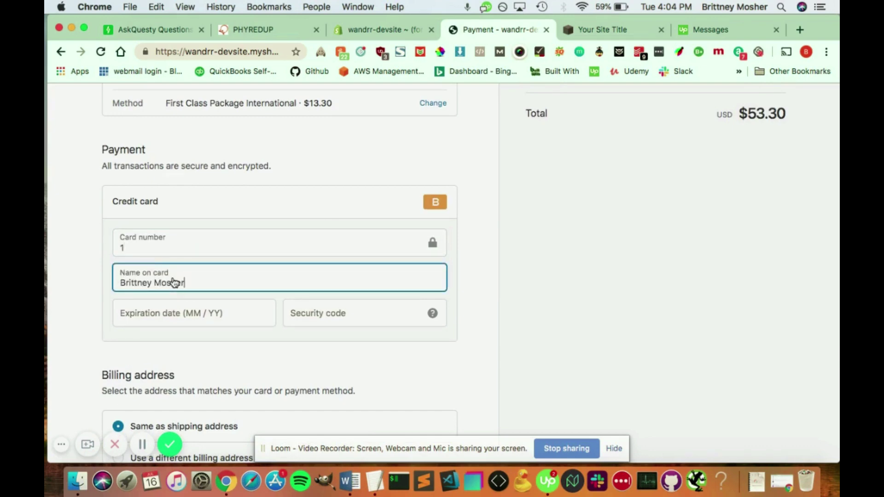
key(Tab)
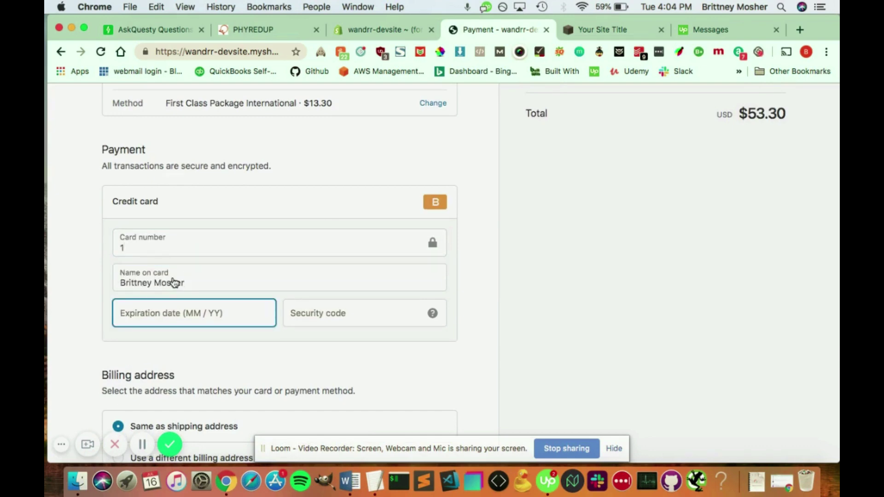
text(12 / 19)
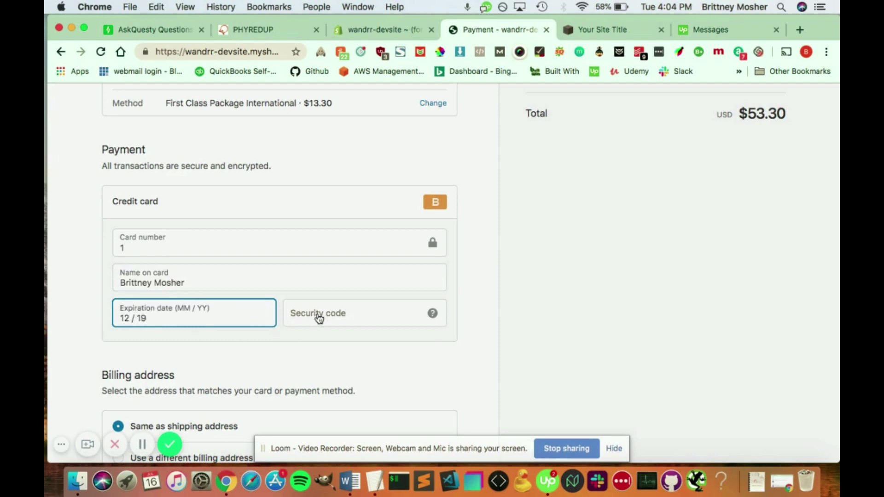
click(319, 317)
text(123)
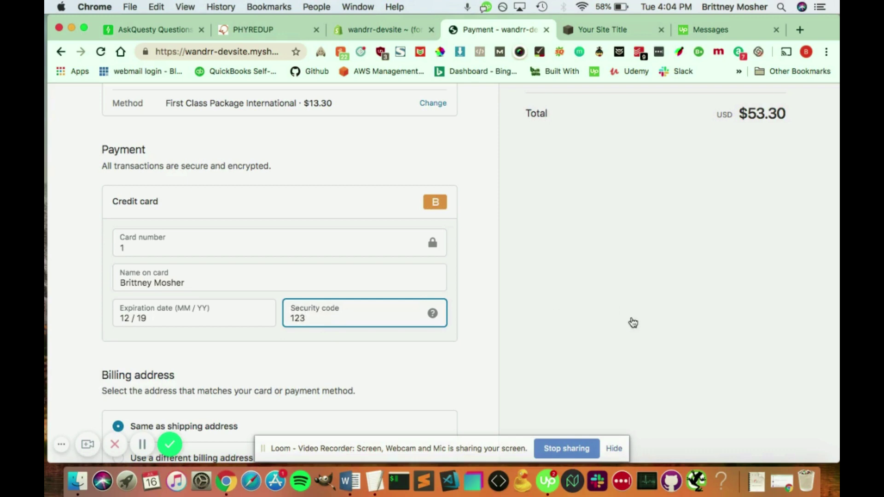
click(633, 323)
scroll(633, 323, down, 3)
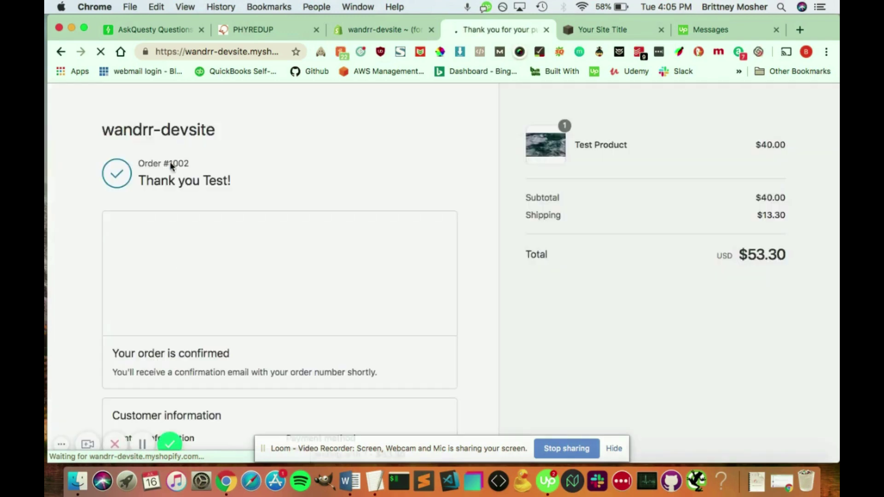
- Scroll through the thank-you page confirming the $53.30 test order
scroll(353, 346, down, 2)
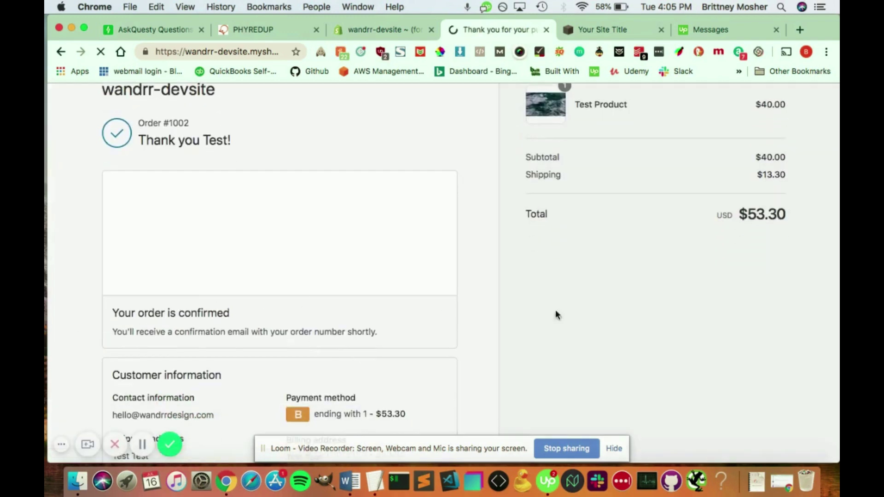
scroll(327, 379, down, 5)
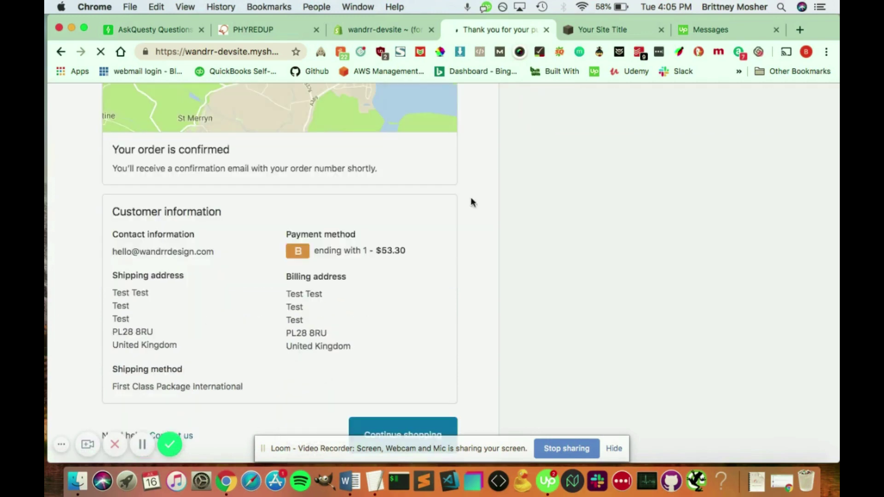
scroll(519, 270, down, 2)
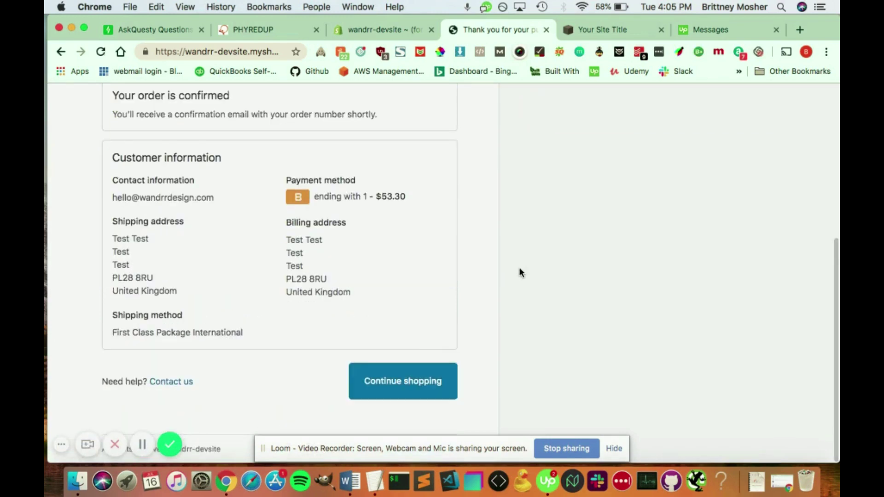
scroll(519, 273, up, 10)
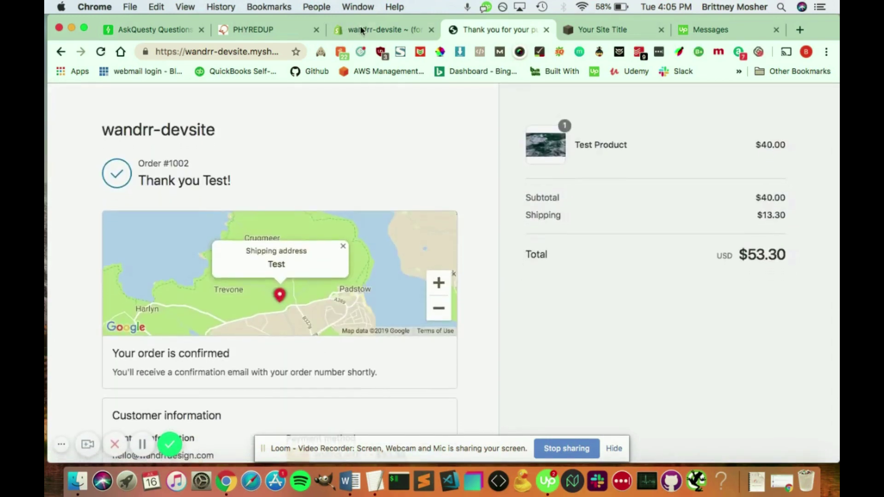
- Return to the Shopify admin tab and open the Orders list
click(360, 28)
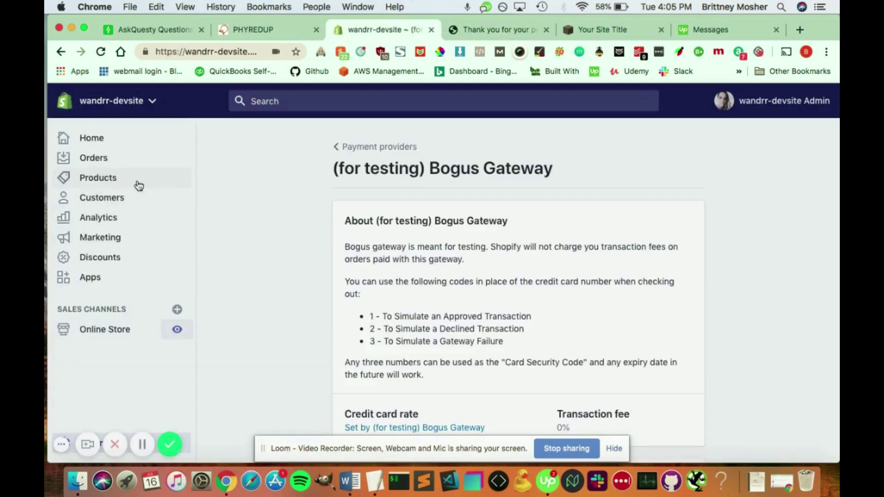
click(98, 165)
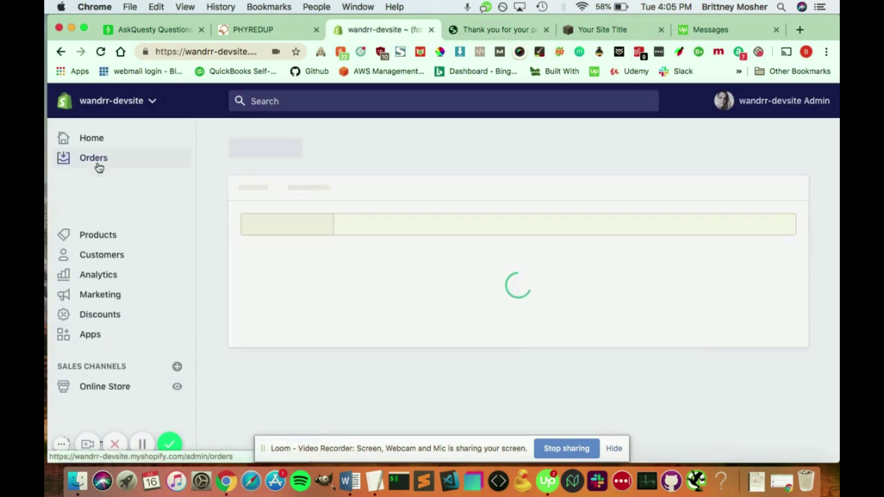